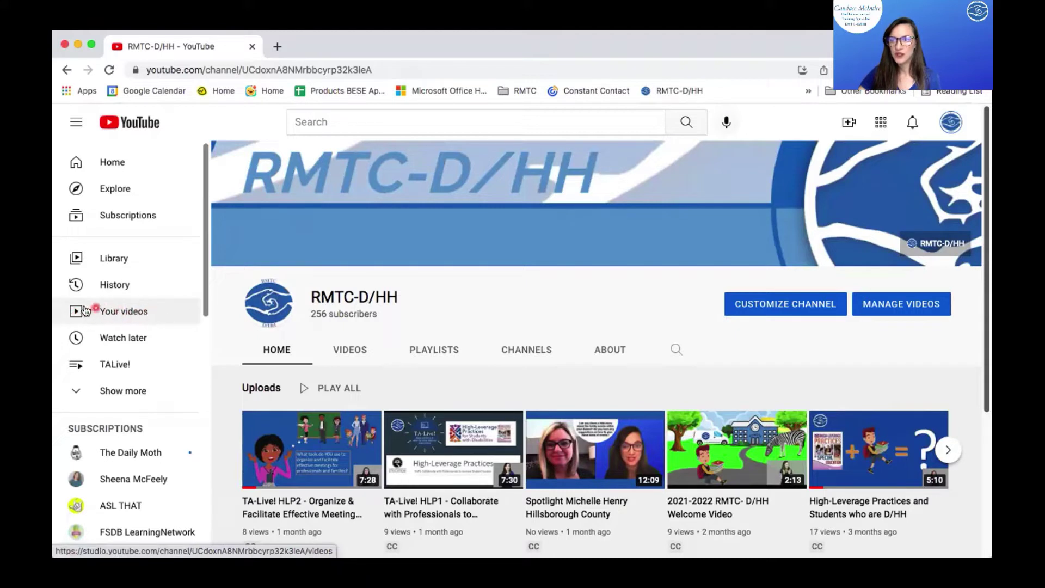
Step: From Channel content, open the details of the unlisted 'HLP3 Collaborate with Families' video
{"action": "left_click", "coordinate": [129, 314]}
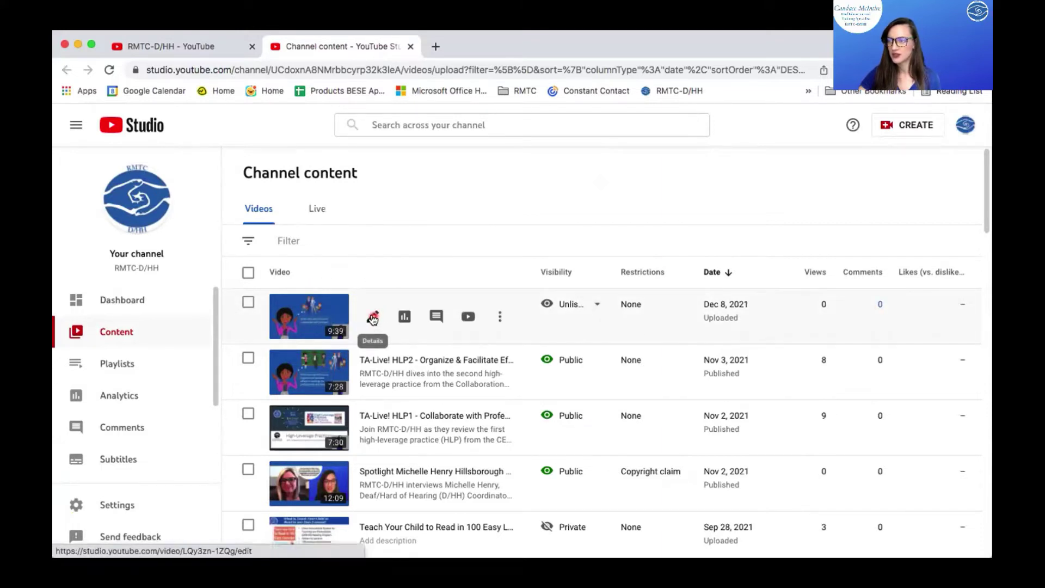
{"action": "left_click", "coordinate": [375, 319]}
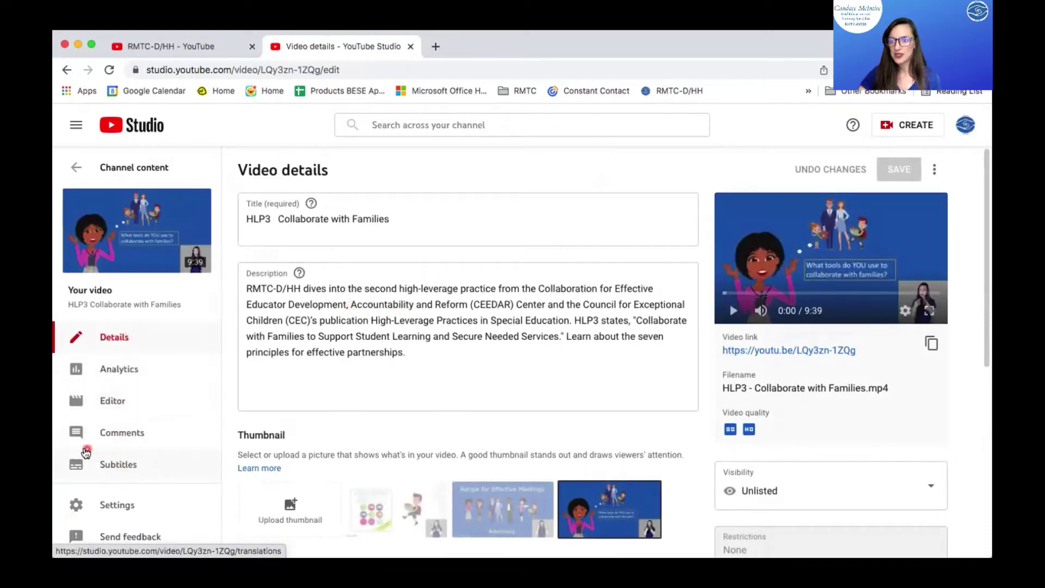
Step: On the video's Subtitles page, add subtitles for English (United States)
{"action": "left_click", "coordinate": [125, 465]}
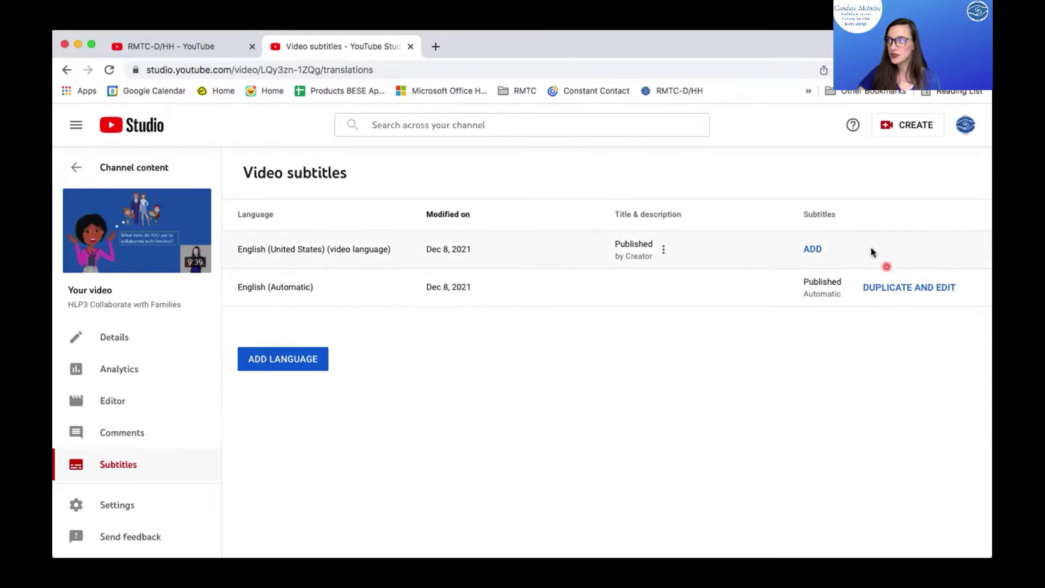
{"action": "left_click", "coordinate": [811, 250]}
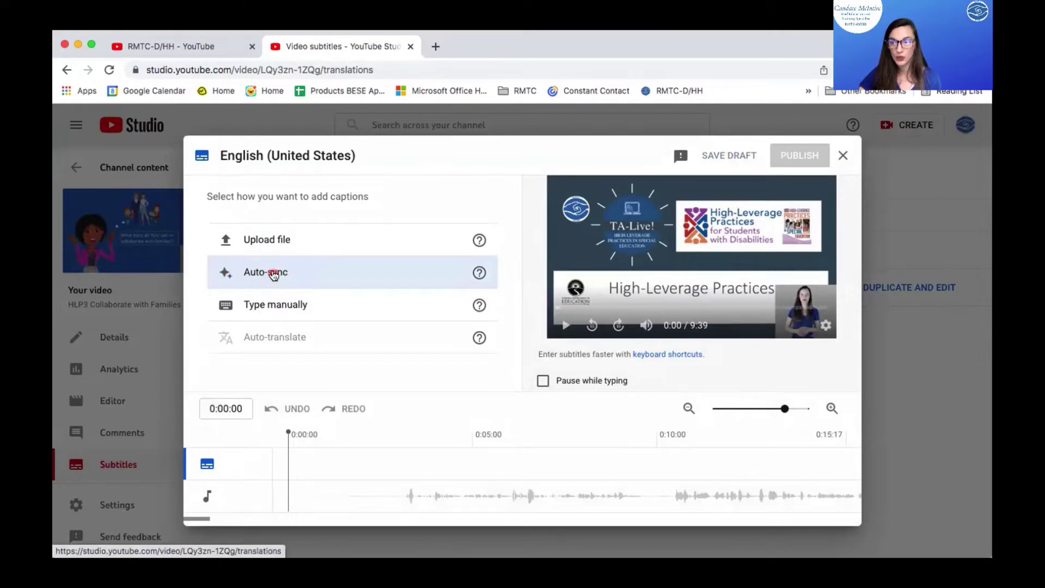
Step: Choose Auto-sync and put the cursor in the empty spoken-words text box
{"action": "left_click", "coordinate": [274, 275]}
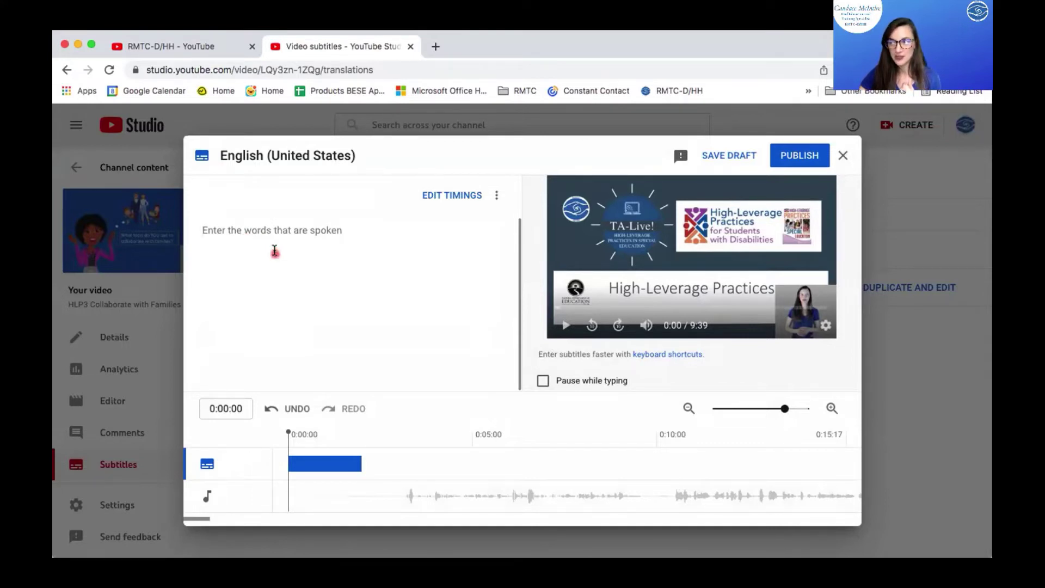
{"action": "left_click", "coordinate": [244, 238]}
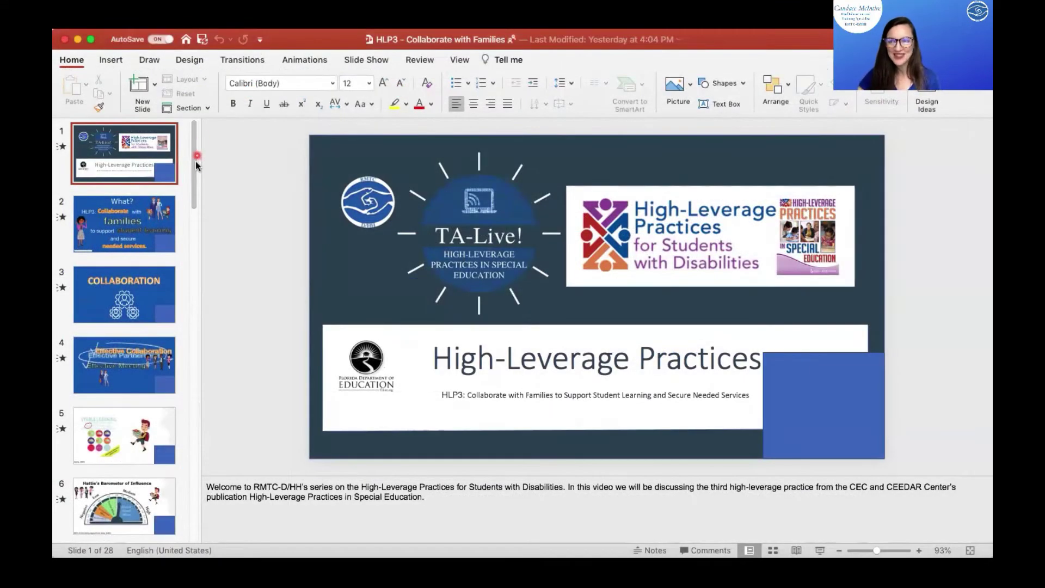
Step: Enlarge the slide 1 speaker notes pane, then move to slide 2's notes
{"action": "left_click", "coordinate": [606, 478]}
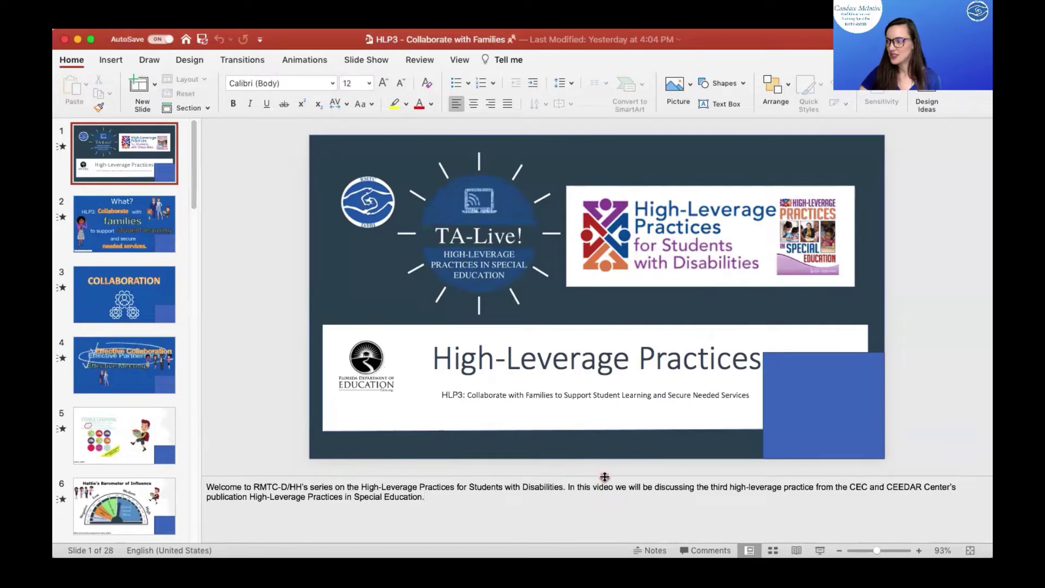
{"action": "left_click_drag", "start_coordinate": [605, 477], "coordinate": [602, 464]}
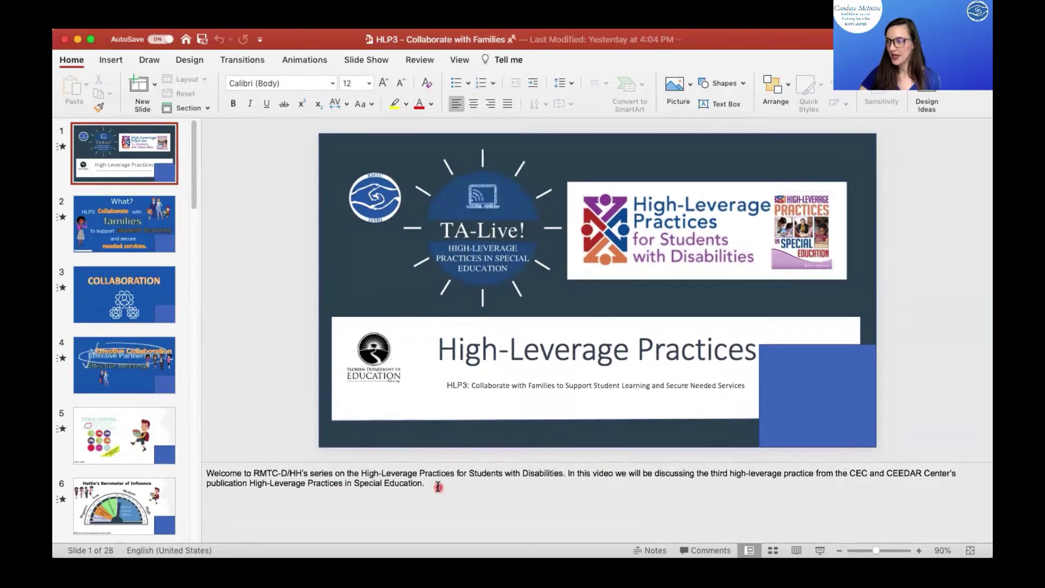
{"action": "left_click_drag", "start_coordinate": [438, 486], "coordinate": [210, 474]}
{"action": "left_click", "coordinate": [392, 446]}
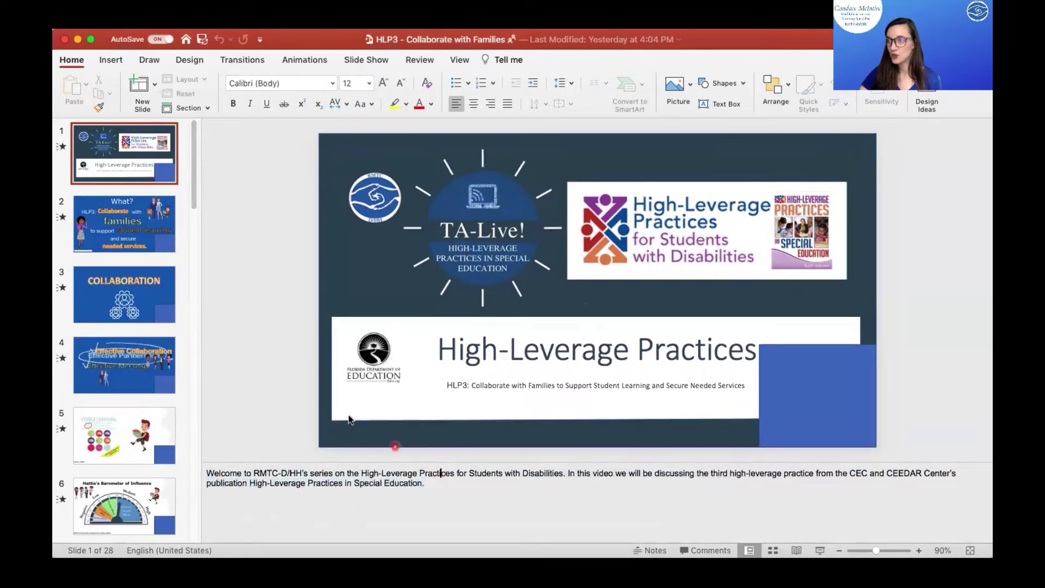
{"action": "left_click", "coordinate": [91, 215]}
{"action": "left_click", "coordinate": [311, 475]}
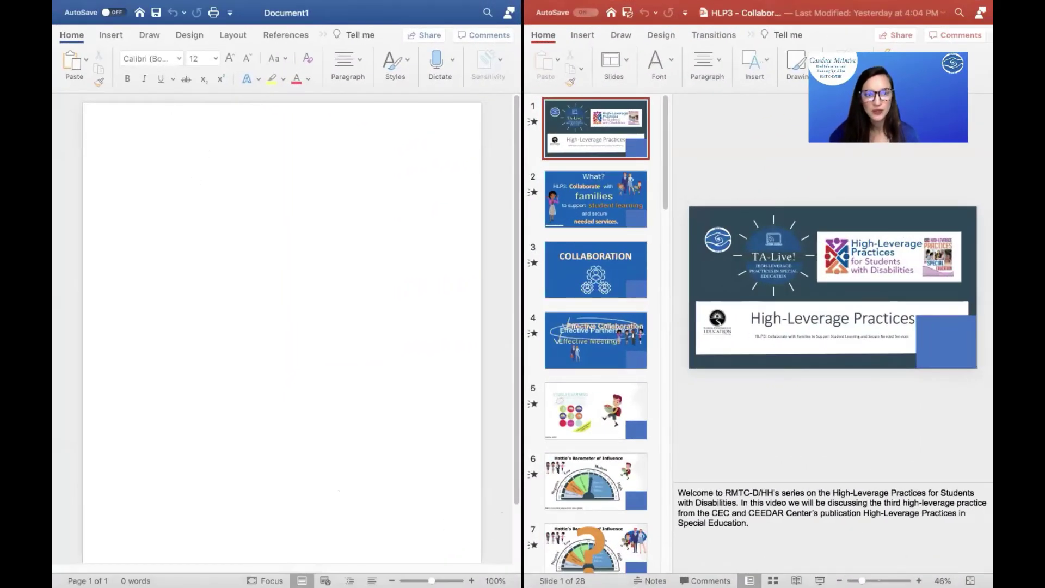
Step: Copy the speaker notes paragraph and paste it into the blank Word document
{"action": "left_click", "coordinate": [760, 525]}
{"action": "left_click", "coordinate": [682, 492], "text": "shift"}
{"action": "key", "text": "super+c"}
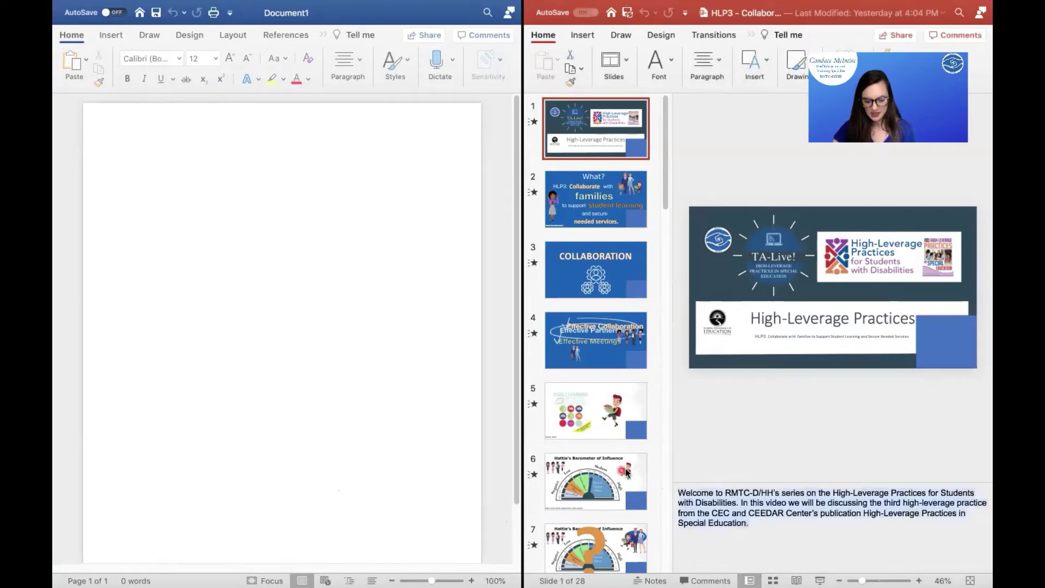
{"action": "left_click", "coordinate": [232, 205]}
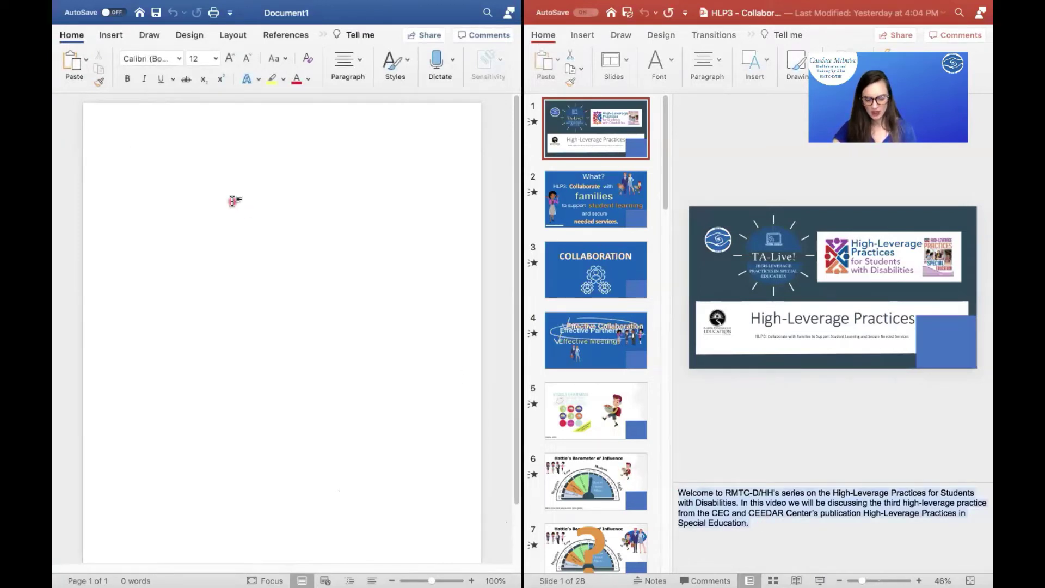
{"action": "key", "text": "super+v"}
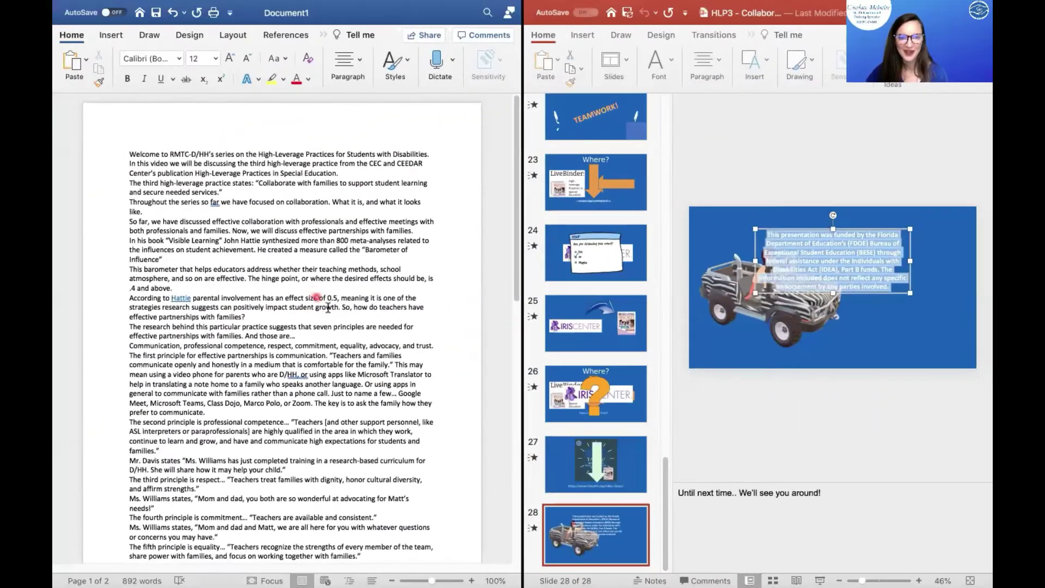
Step: Place the insertion point before 'Welcome' at the start of the script
{"action": "scroll", "coordinate": [333, 315], "scroll_direction": "down", "scroll_amount": 1}
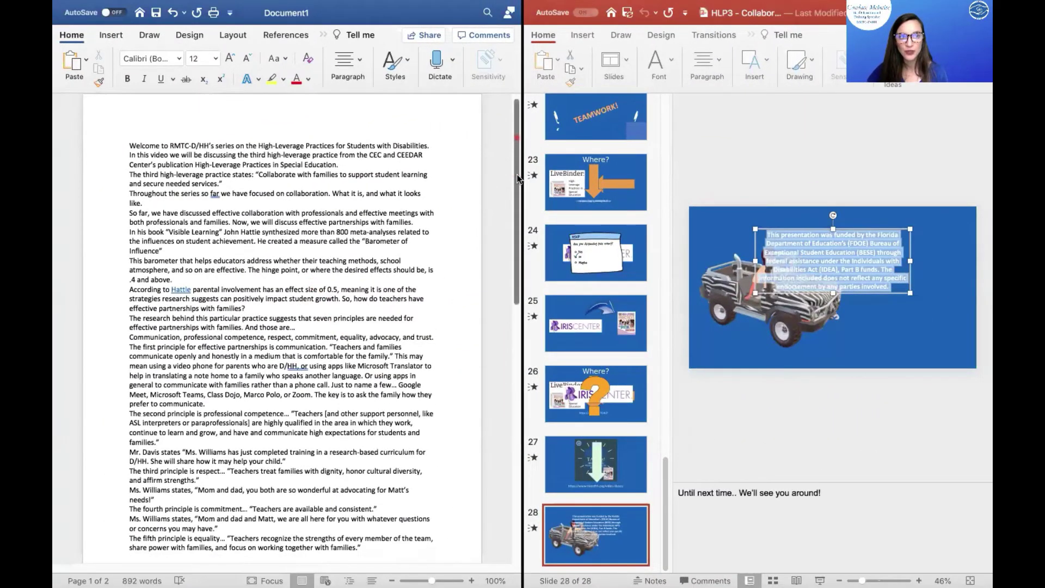
{"action": "scroll", "coordinate": [519, 178], "scroll_direction": "down", "scroll_amount": 15}
{"action": "scroll", "coordinate": [477, 203], "scroll_direction": "up", "scroll_amount": 10}
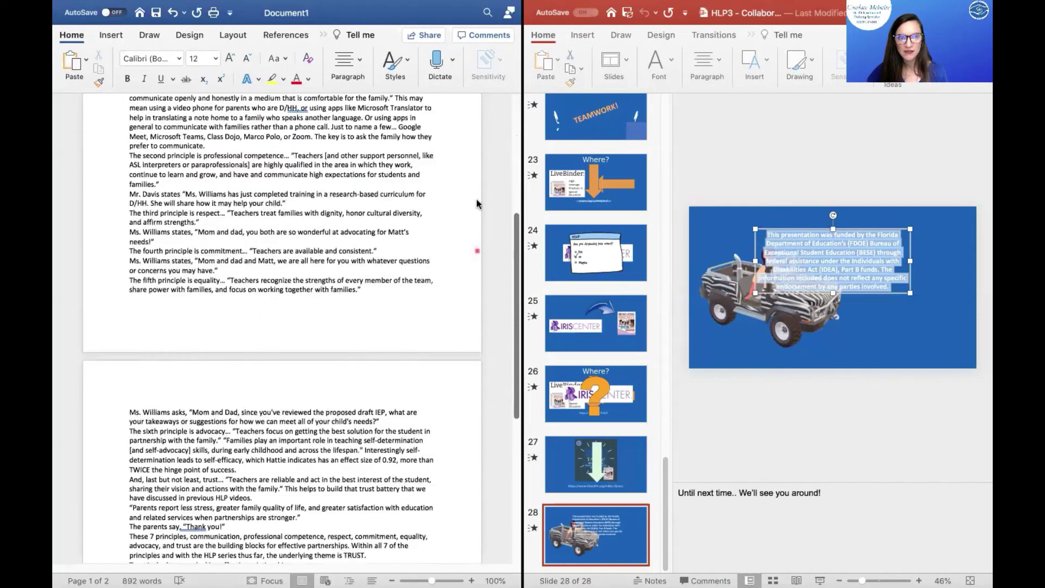
{"action": "scroll", "coordinate": [477, 204], "scroll_direction": "up", "scroll_amount": 8}
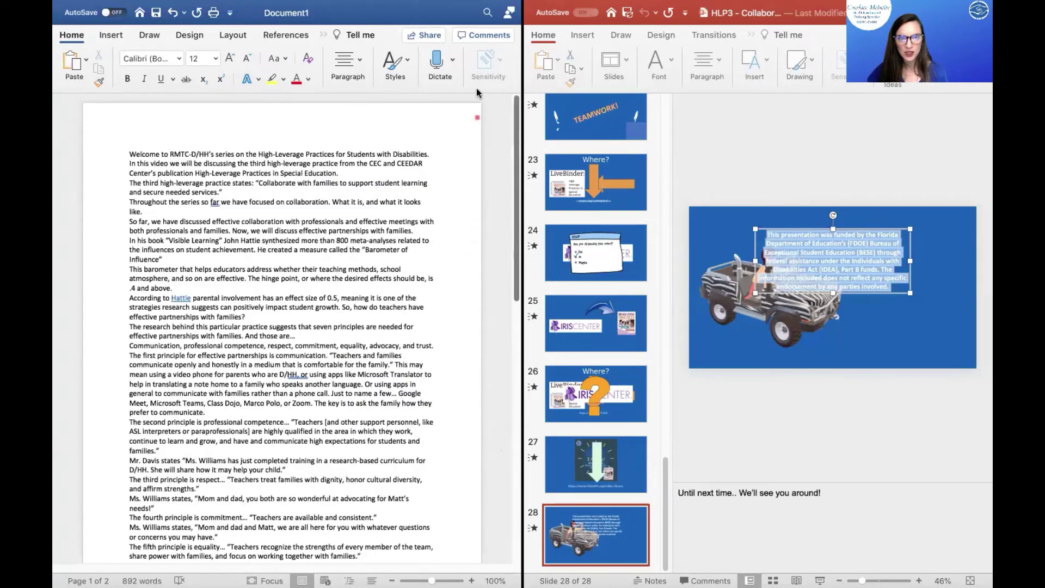
{"action": "left_click", "coordinate": [117, 154]}
{"action": "left_click", "coordinate": [126, 159]}
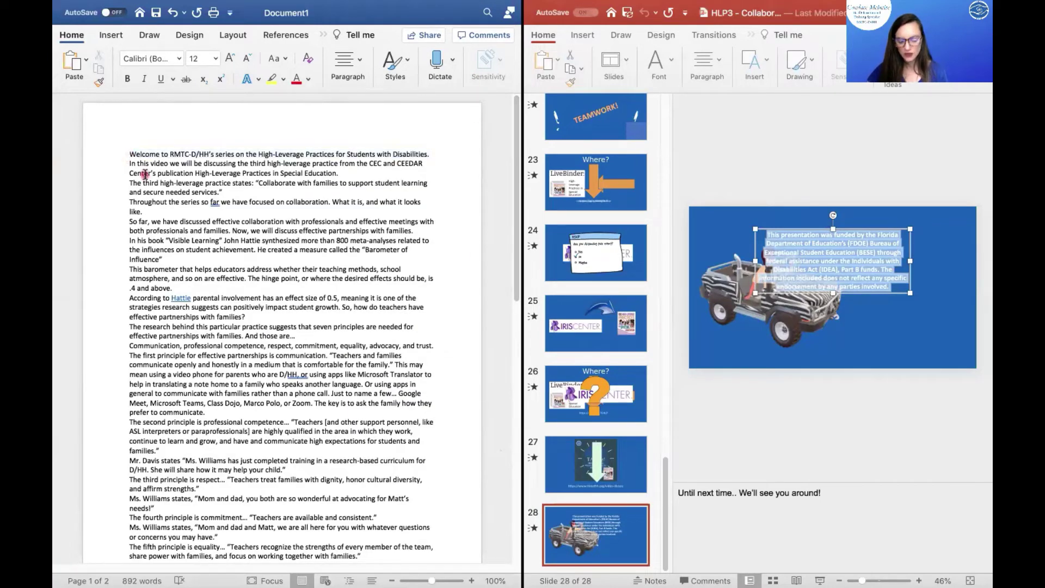
Step: Head the script with a new '[RMTC-D/HH Intro Theme Song]' first line
{"action": "key", "text": "Return"}
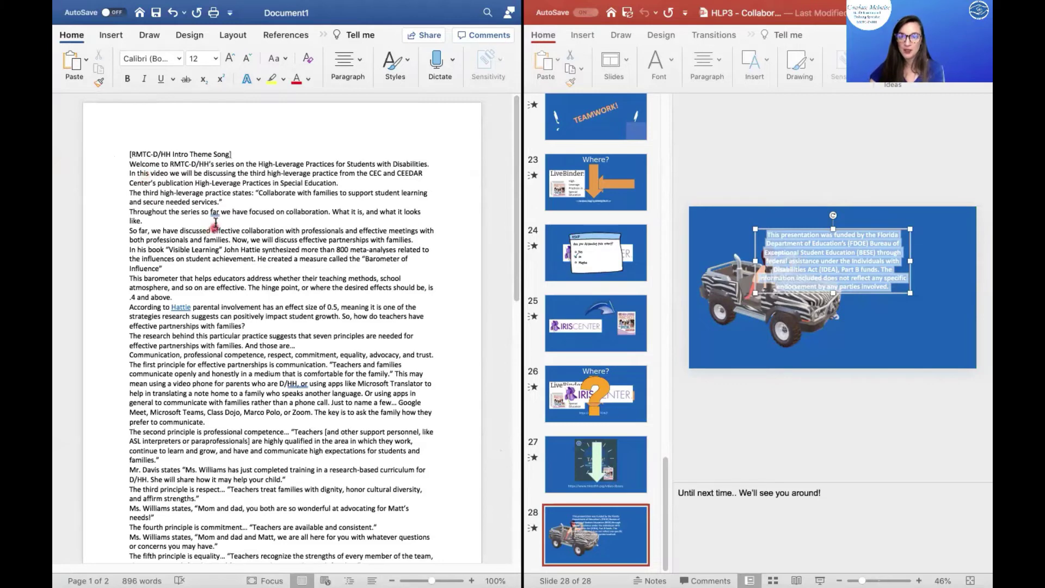
{"action": "scroll", "coordinate": [216, 222], "scroll_direction": "down", "scroll_amount": 3}
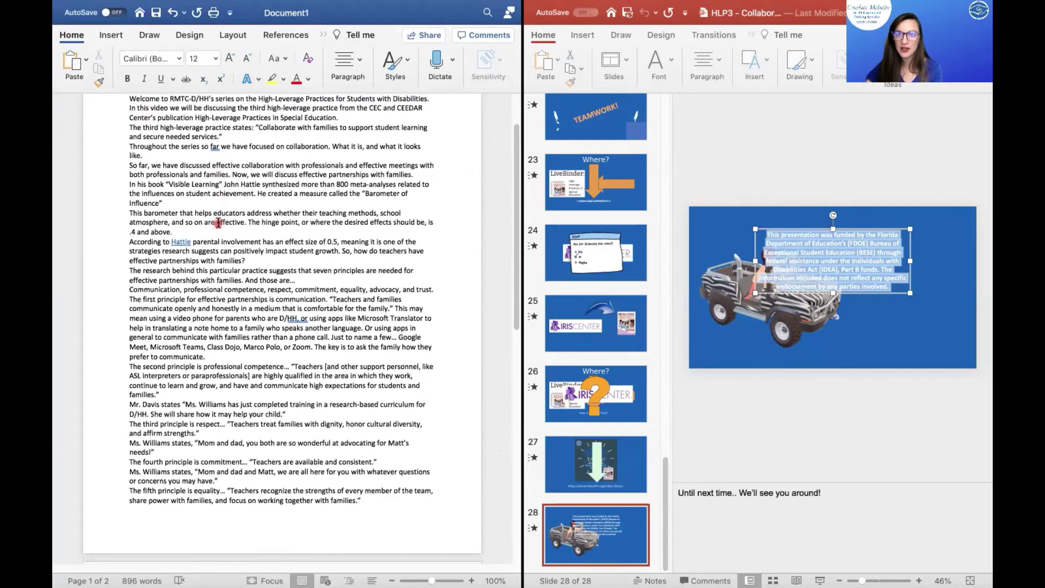
{"action": "scroll", "coordinate": [218, 222], "scroll_direction": "down", "scroll_amount": 3}
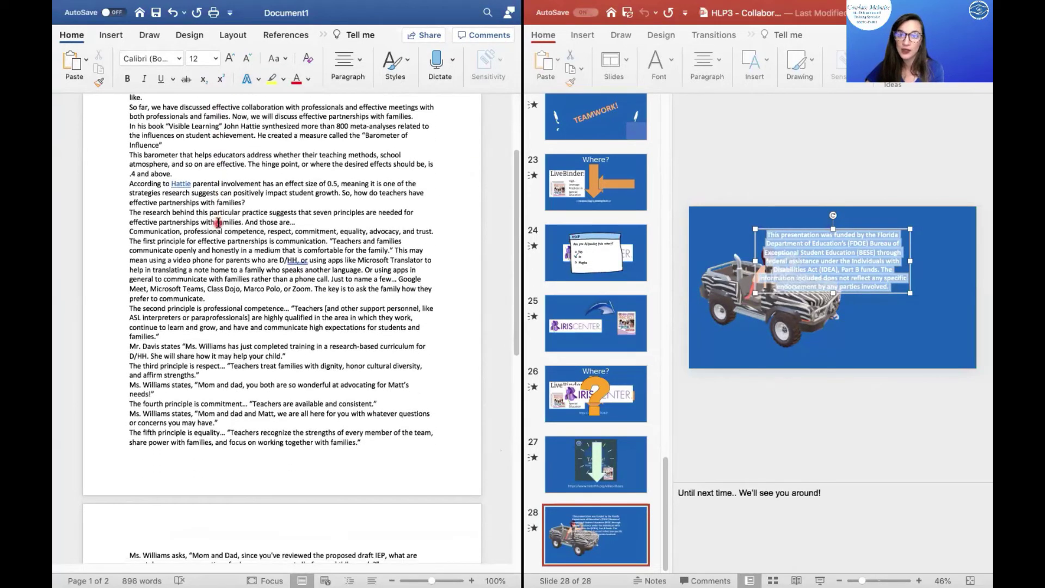
{"action": "scroll", "coordinate": [218, 222], "scroll_direction": "down", "scroll_amount": 4}
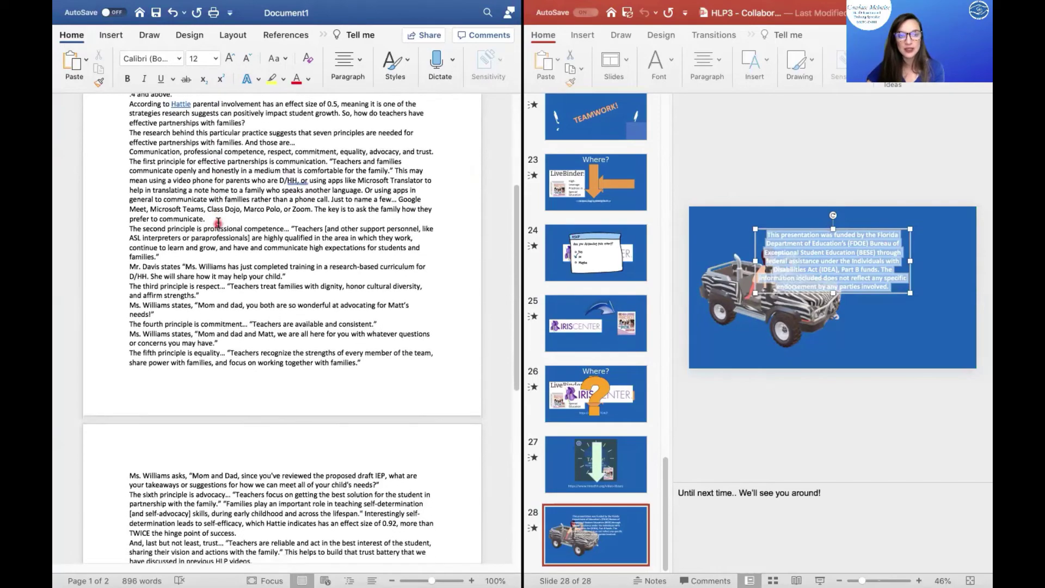
{"action": "scroll", "coordinate": [218, 222], "scroll_direction": "down", "scroll_amount": 5}
Step: Select the entire script text from the top for copying
{"action": "scroll", "coordinate": [234, 234], "scroll_direction": "up", "scroll_amount": 20}
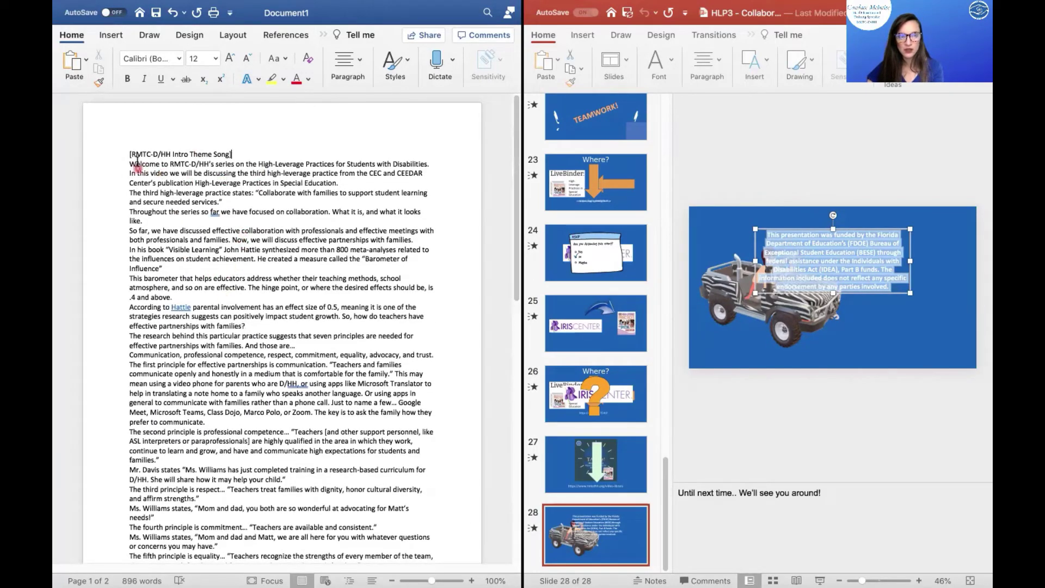
{"action": "scroll", "coordinate": [623, 348], "scroll_direction": "up", "scroll_amount": 5}
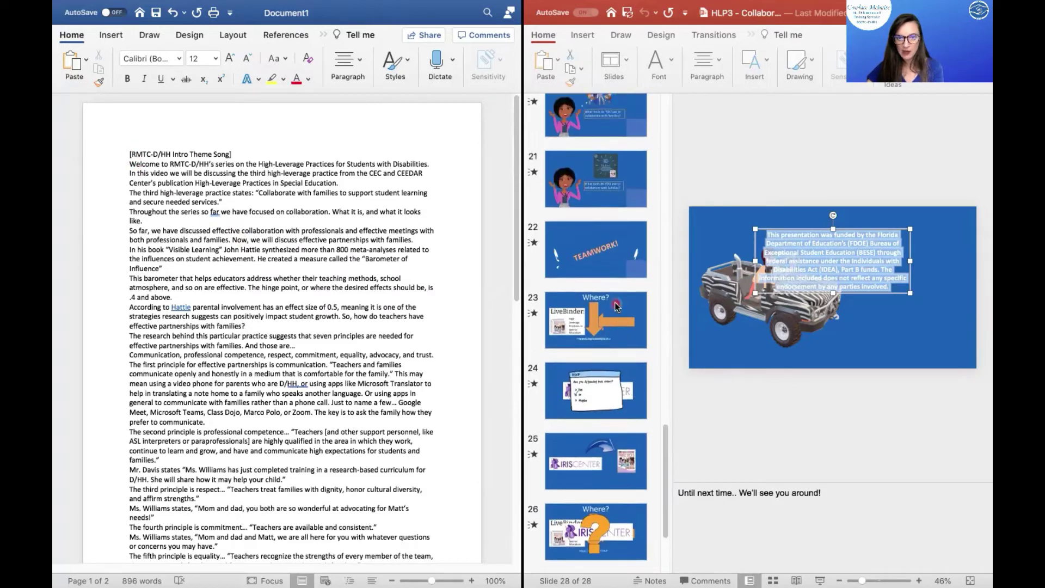
{"action": "scroll", "coordinate": [616, 306], "scroll_direction": "up", "scroll_amount": 4}
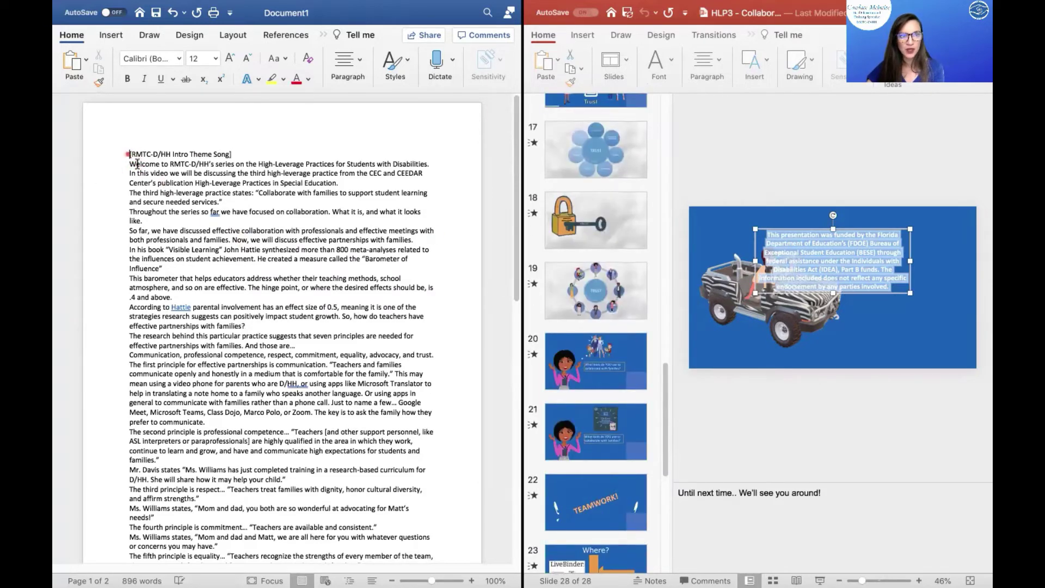
{"action": "left_click_drag", "start_coordinate": [153, 183], "coordinate": [294, 477]}
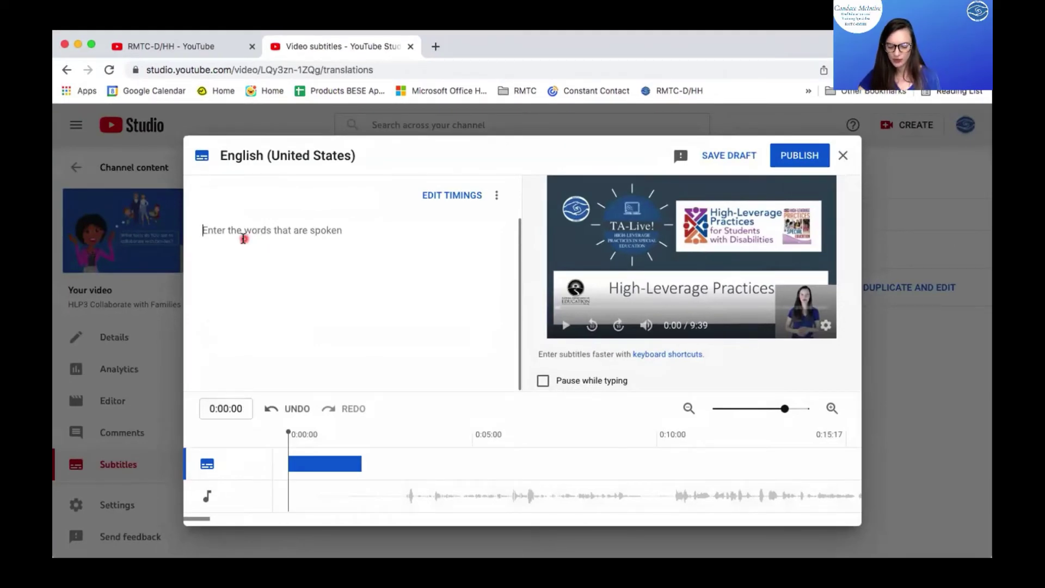
Step: Paste the script into the caption box, remove the trailing blank line, and publish
{"action": "key", "text": "super+v"}
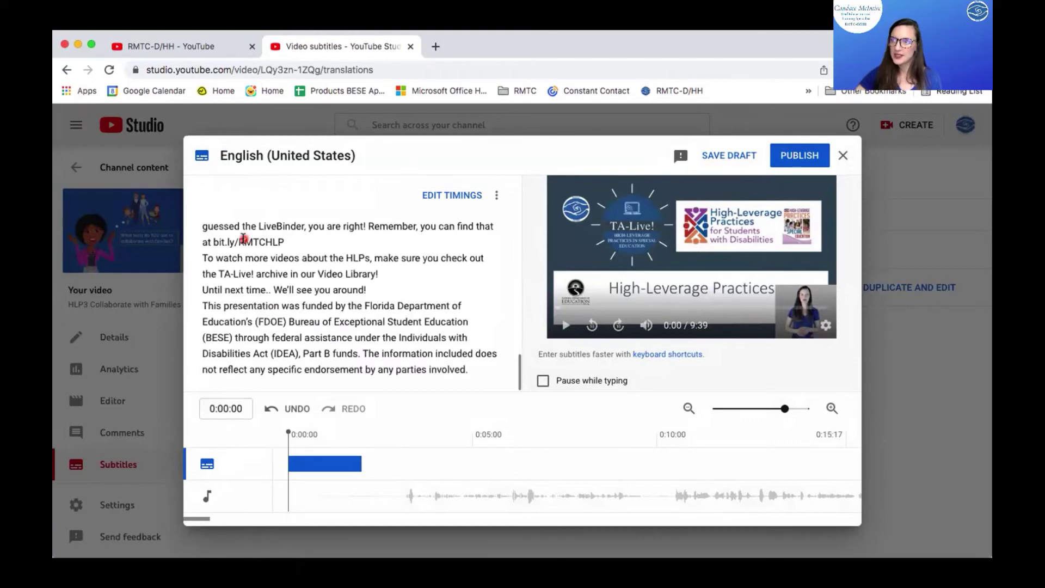
{"action": "key", "text": "BackSpace"}
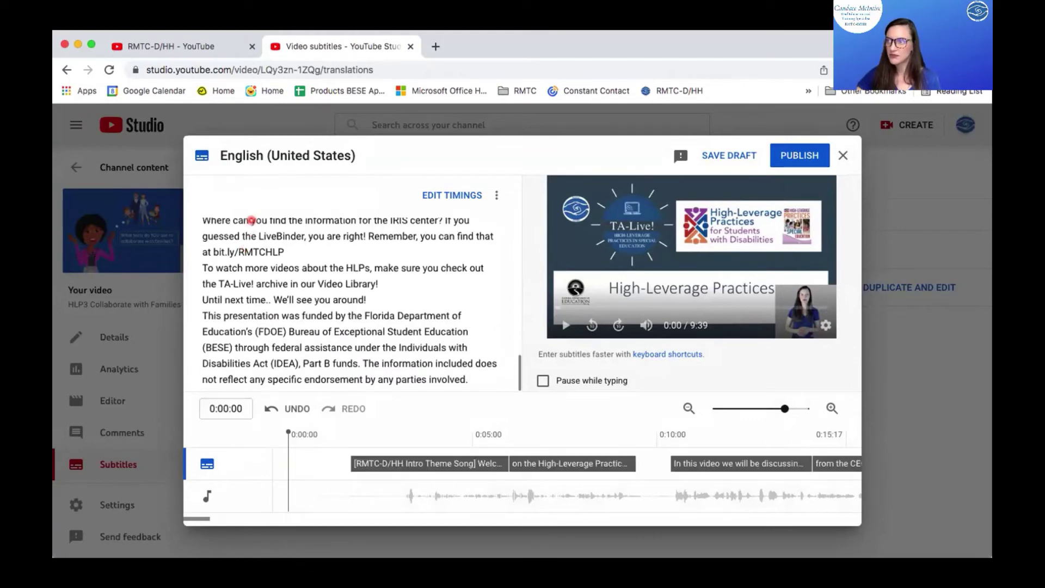
{"action": "scroll", "coordinate": [341, 305], "scroll_direction": "up", "scroll_amount": 20}
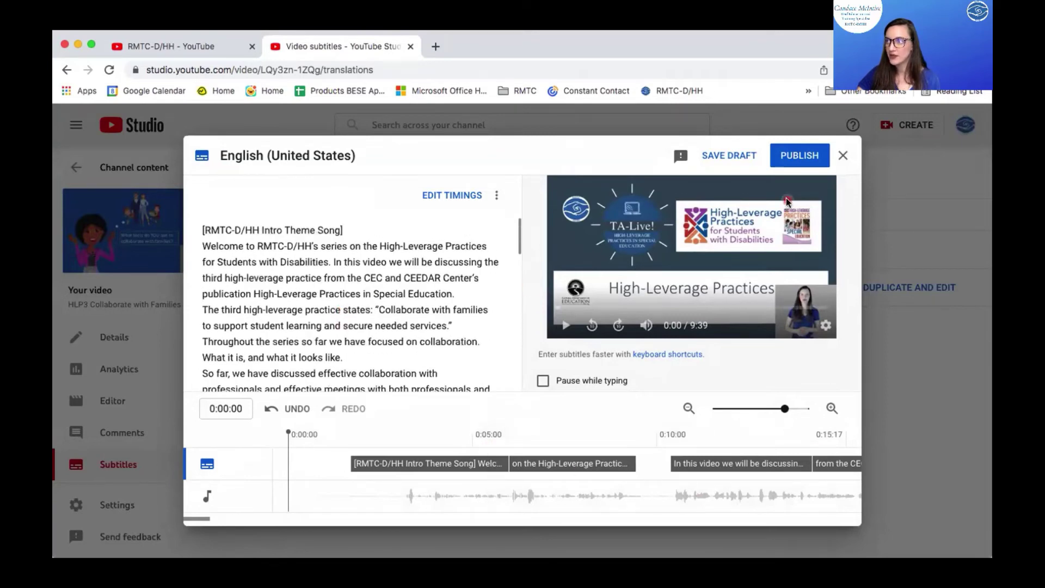
{"action": "left_click", "coordinate": [804, 157]}
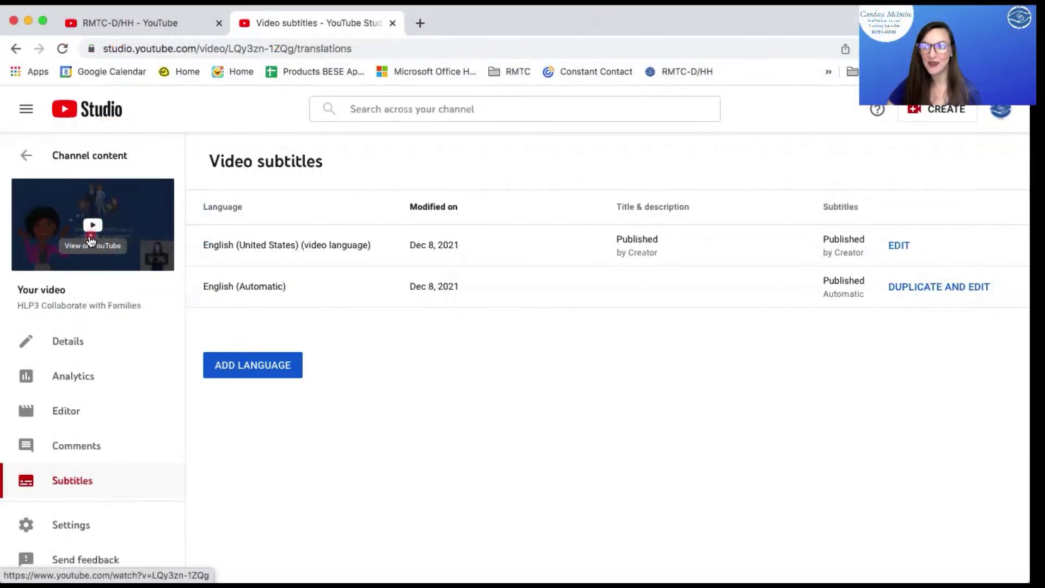
Step: Open the video on YouTube, close the Live Caption panel, and play it with captions
{"action": "left_click", "coordinate": [91, 247]}
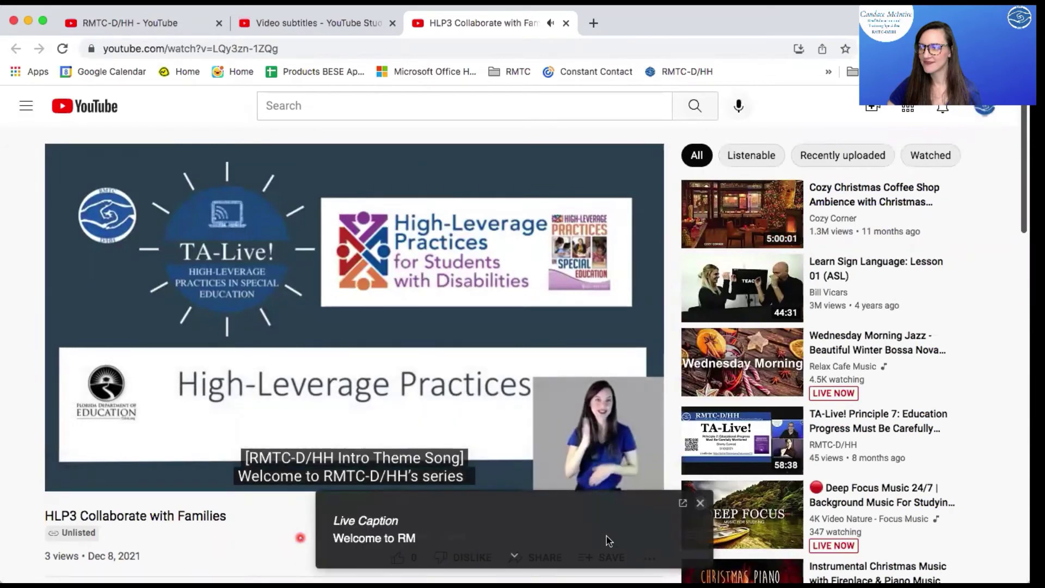
{"action": "left_click", "coordinate": [702, 504]}
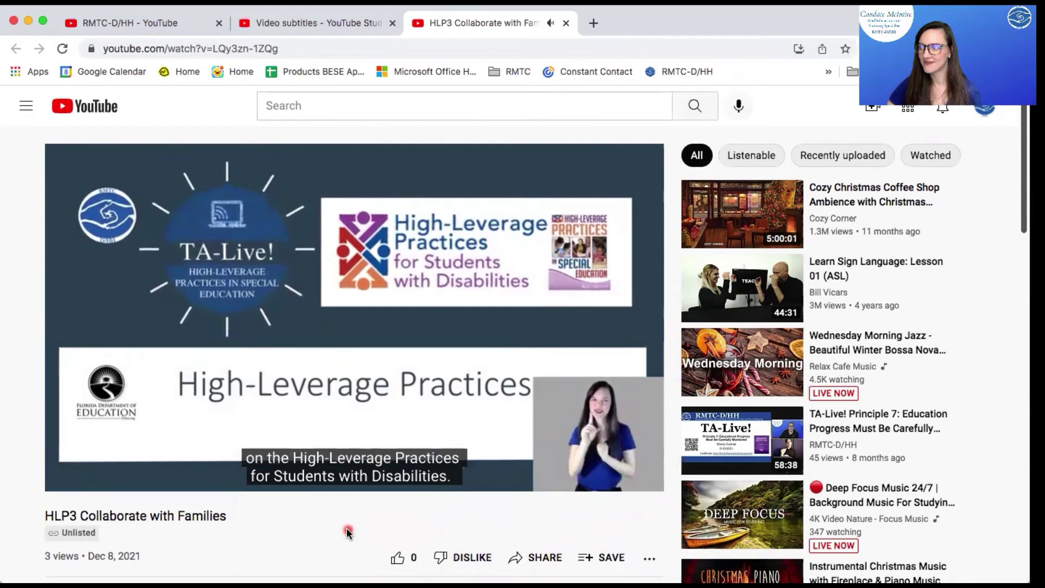
{"action": "mouse_move", "coordinate": [61, 486]}
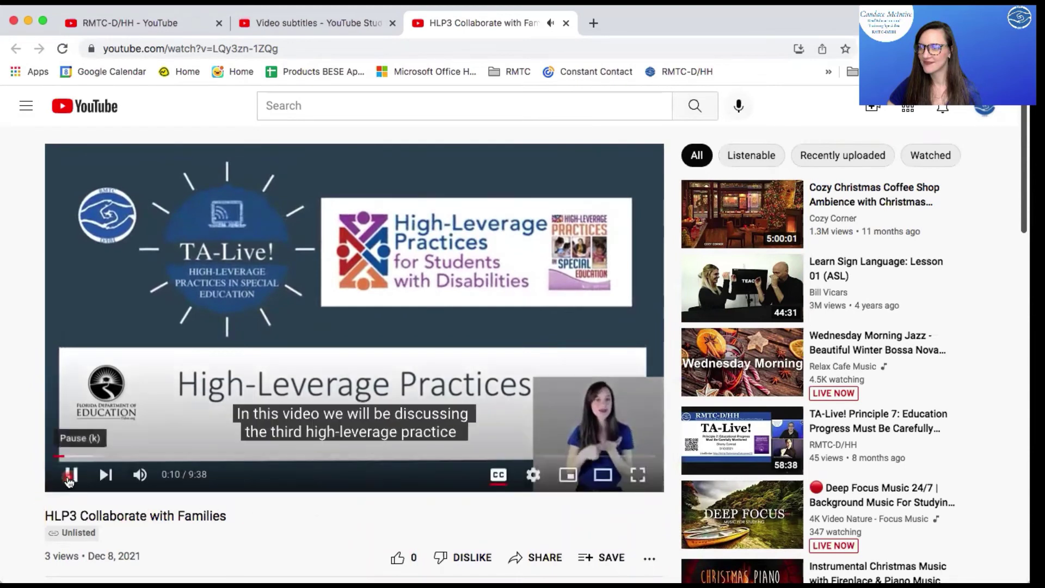